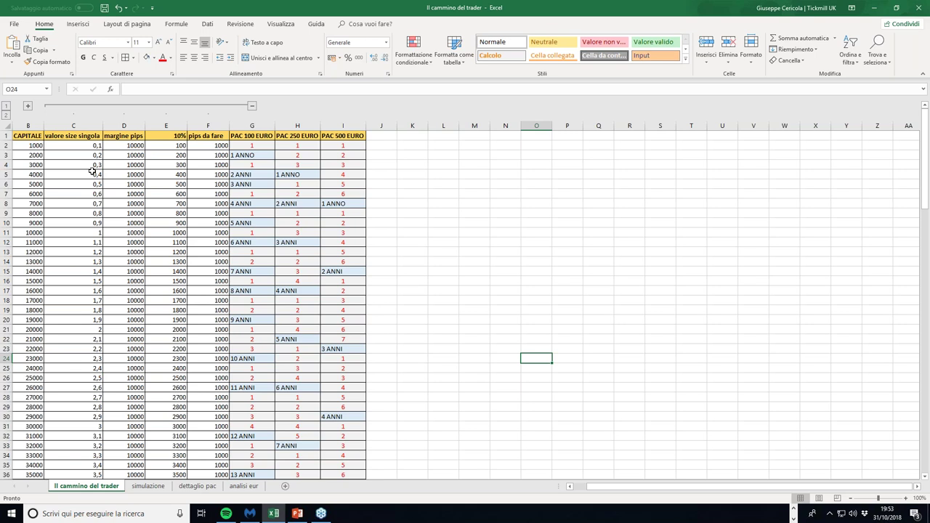
Examine the single size, pip margin and 10% values for the 1000 and 10000 capital rows
left_click(37, 149)
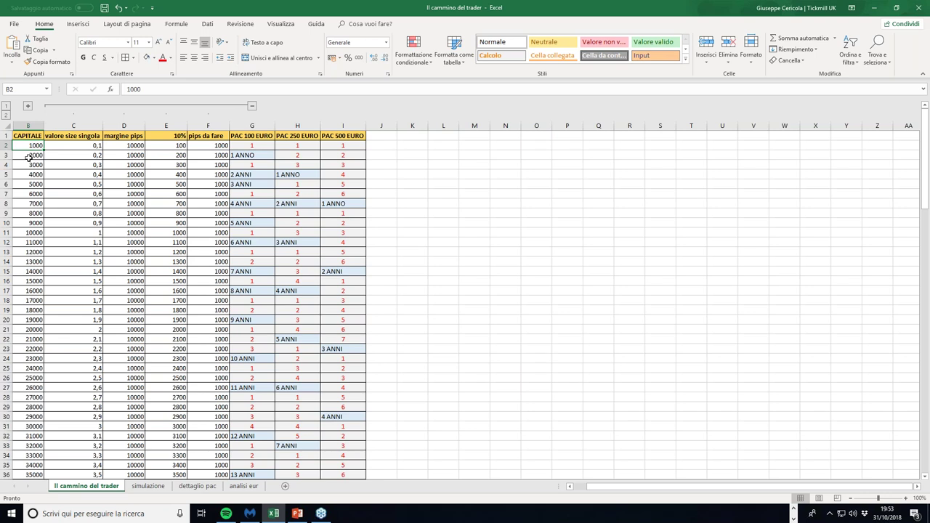
key("Right")
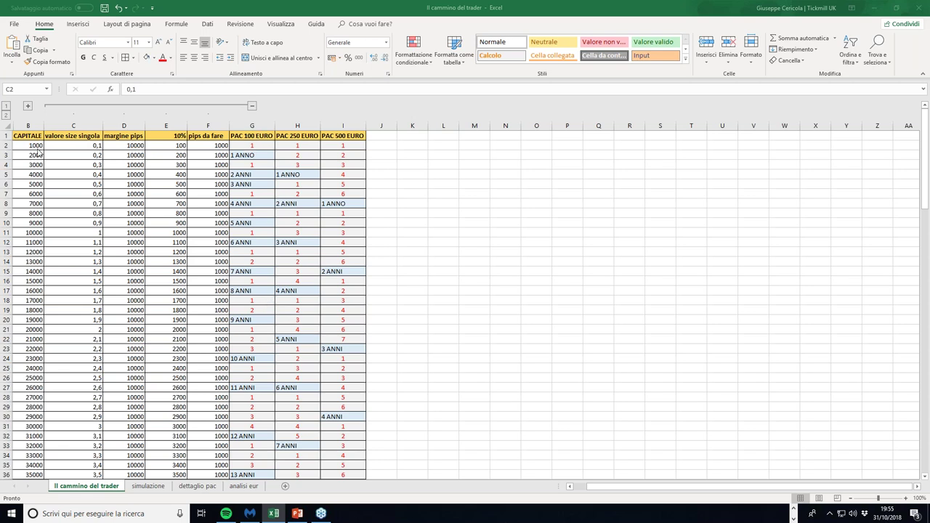
key("alt+Tab")
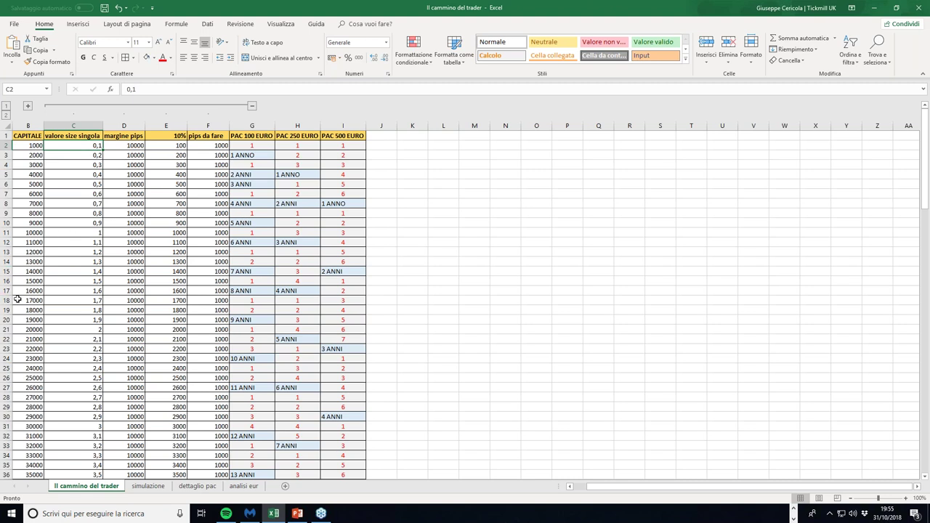
left_click(23, 234)
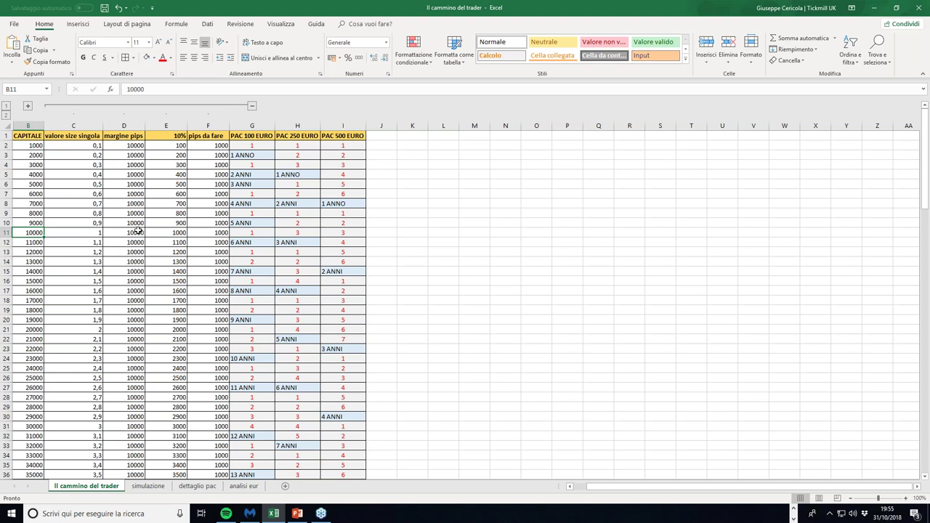
scroll(138, 231, "down", 3)
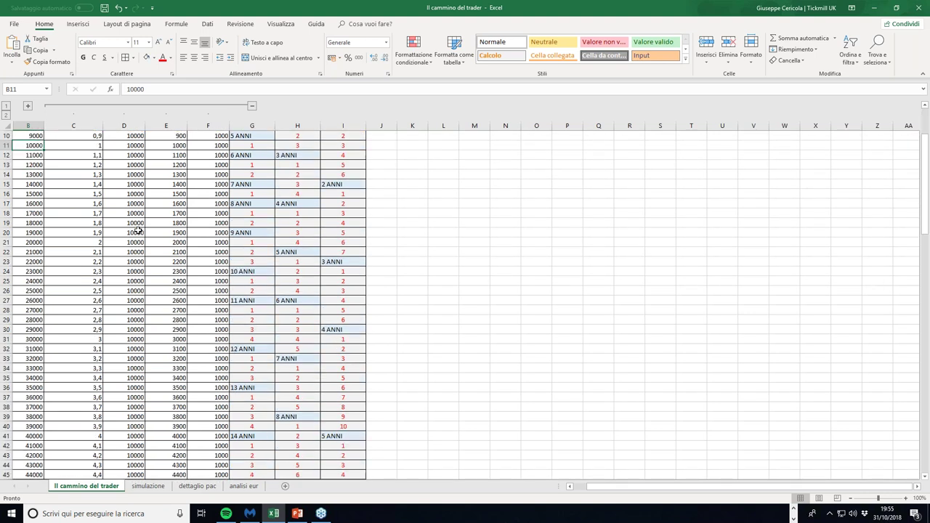
scroll(138, 230, "up", 3)
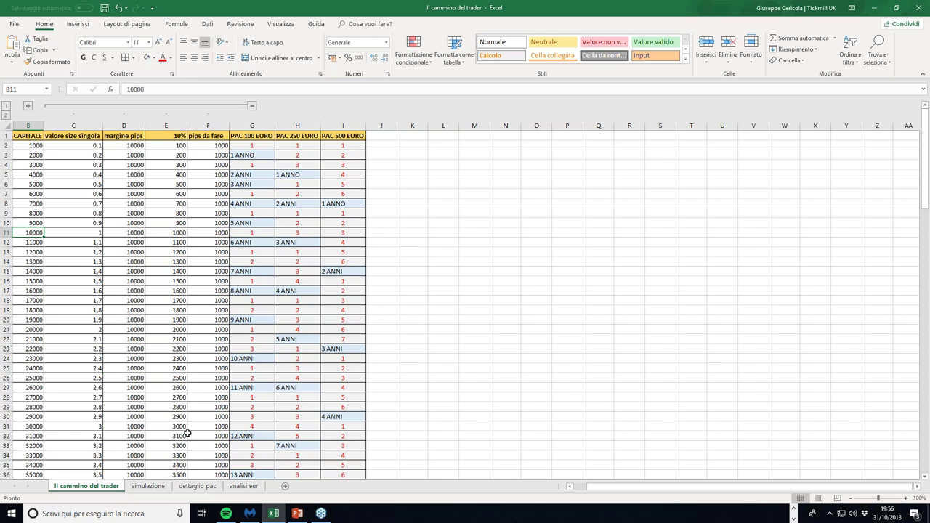
Read the year milestones in the PAC 100, 250 and 500 EURO columns, starting from the 1000 capital row
scroll(157, 334, "down", 1)
scroll(157, 333, "down", 3)
scroll(167, 329, "up", 3)
left_click(32, 149)
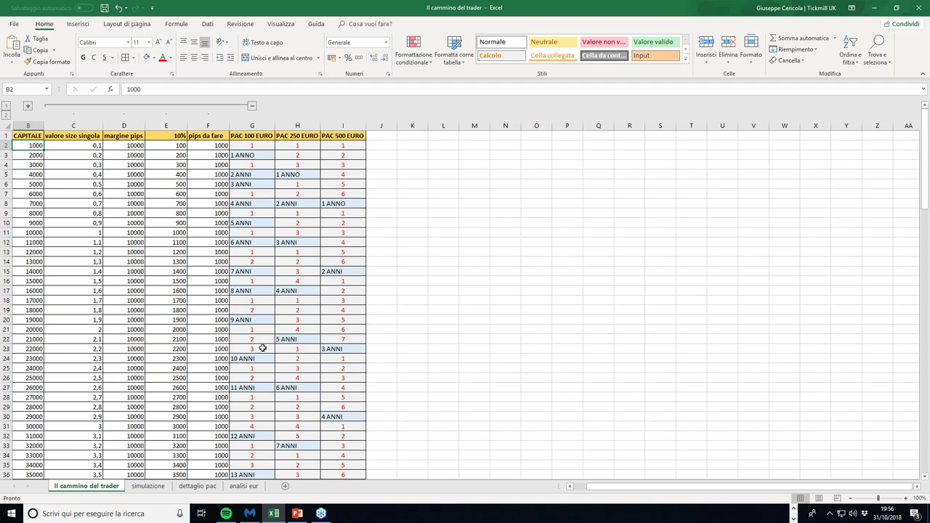
scroll(262, 349, "down", 1)
scroll(263, 349, "down", 1)
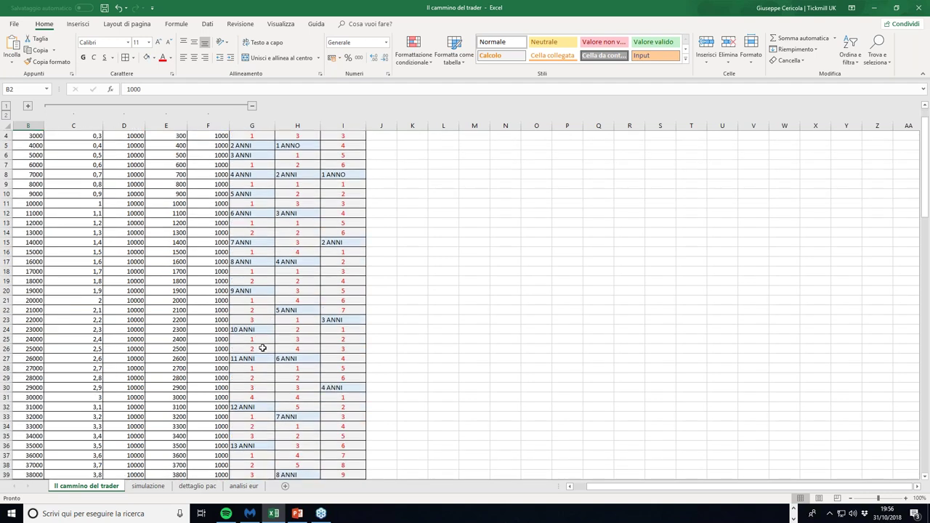
scroll(263, 349, "down", 2)
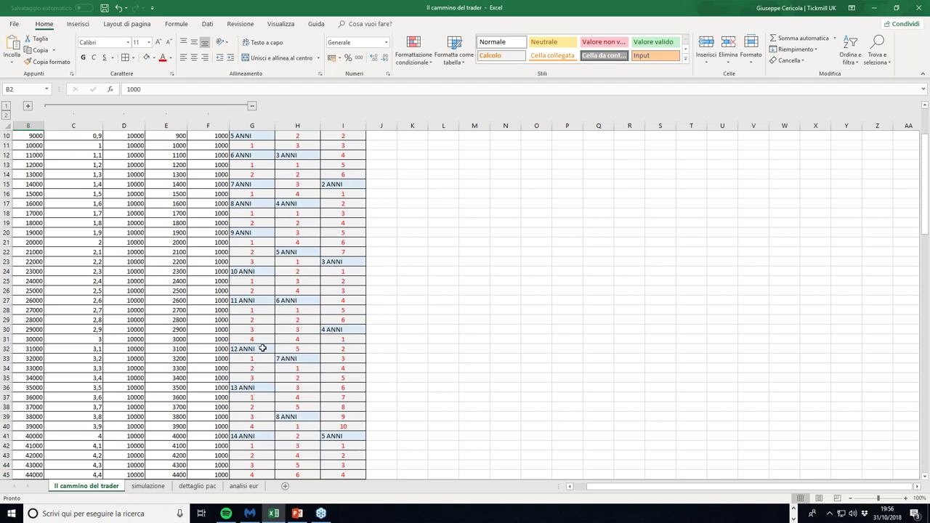
scroll(262, 349, "down", 1)
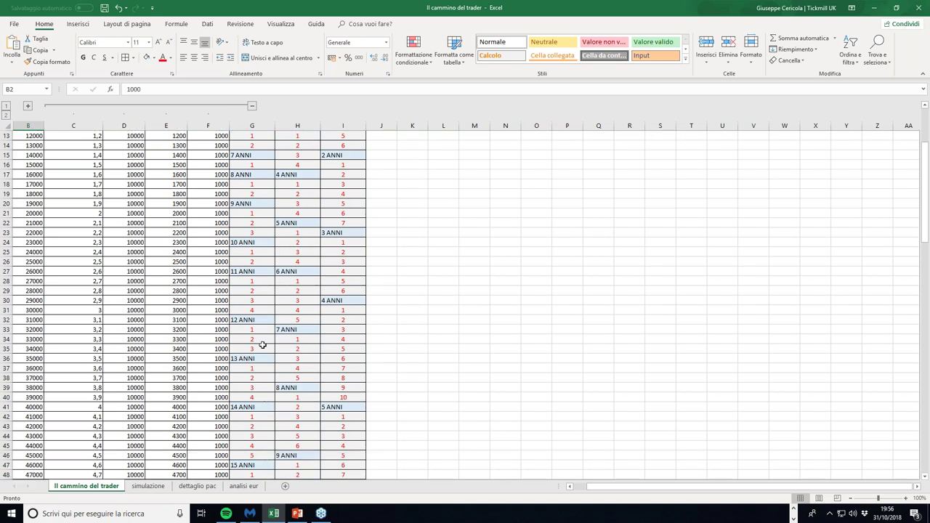
scroll(263, 345, "down", 2)
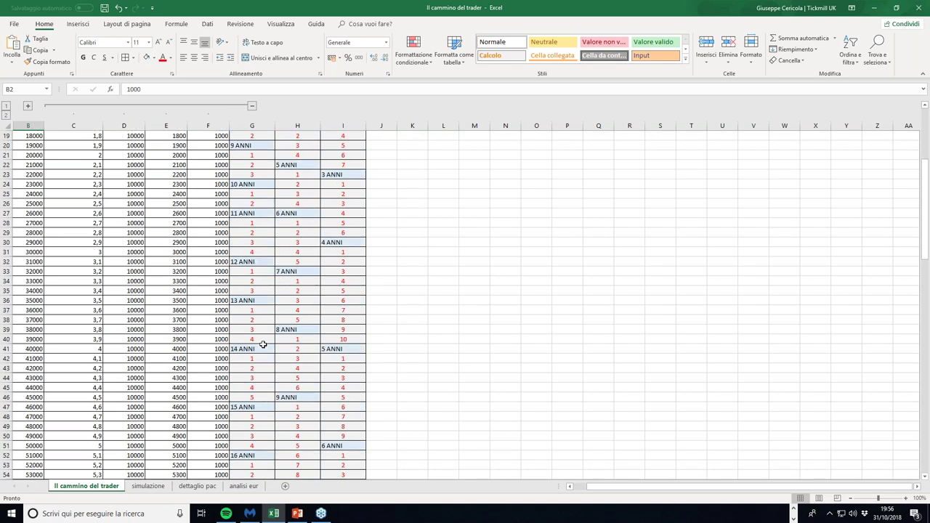
scroll(263, 341, "up", 6)
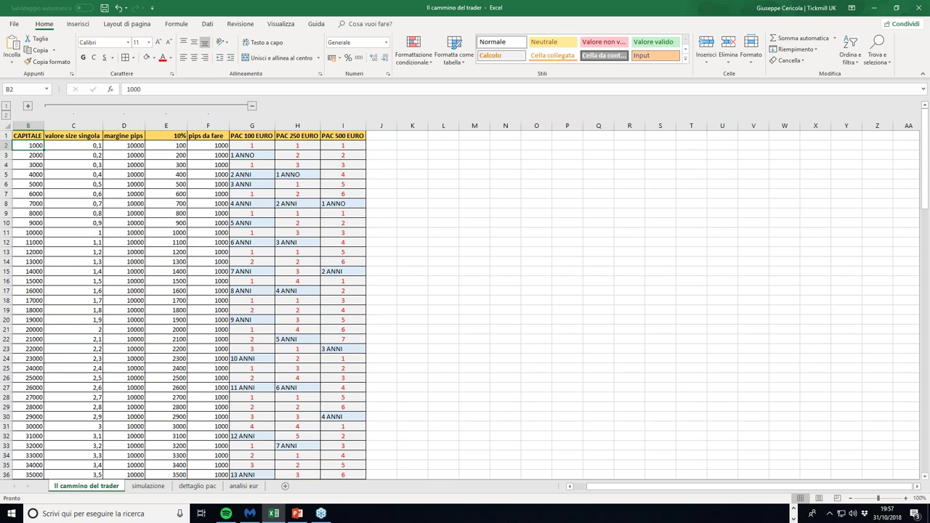
Review the capital growth table down to the 100000 row with its PAC durations, and return to the table's start
scroll(277, 427, "down", 12)
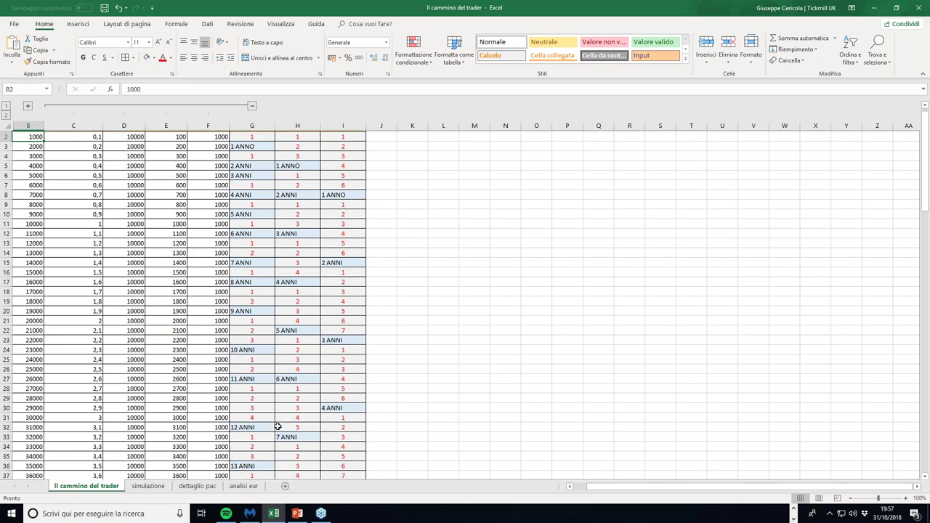
scroll(278, 433, "down", 12)
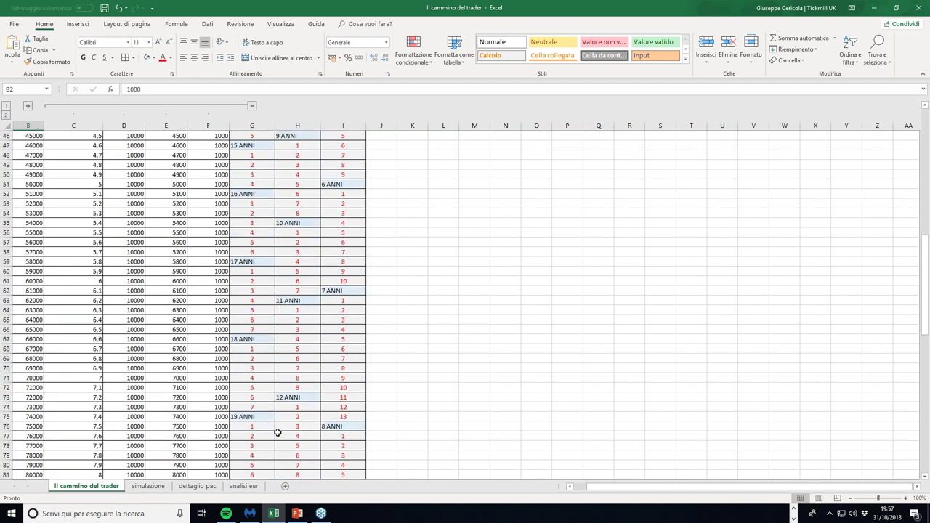
left_click(23, 408)
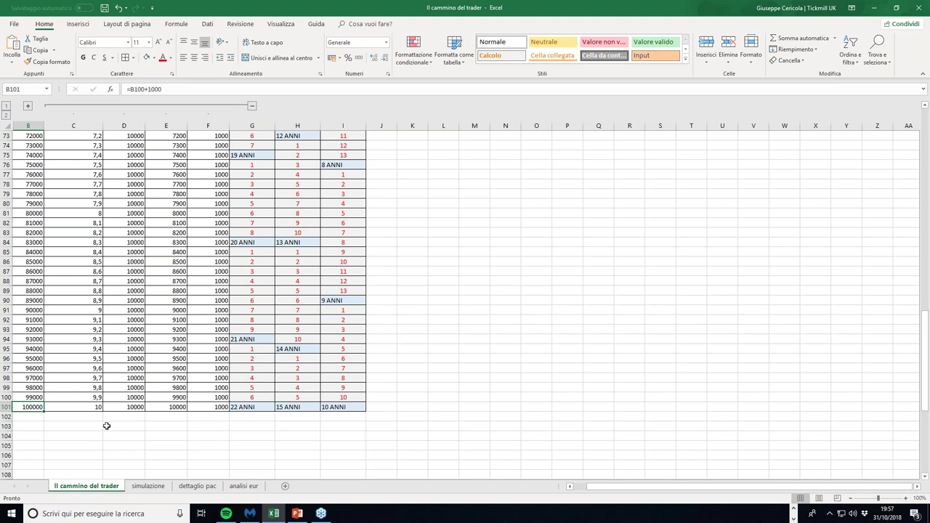
scroll(172, 437, "up", 1)
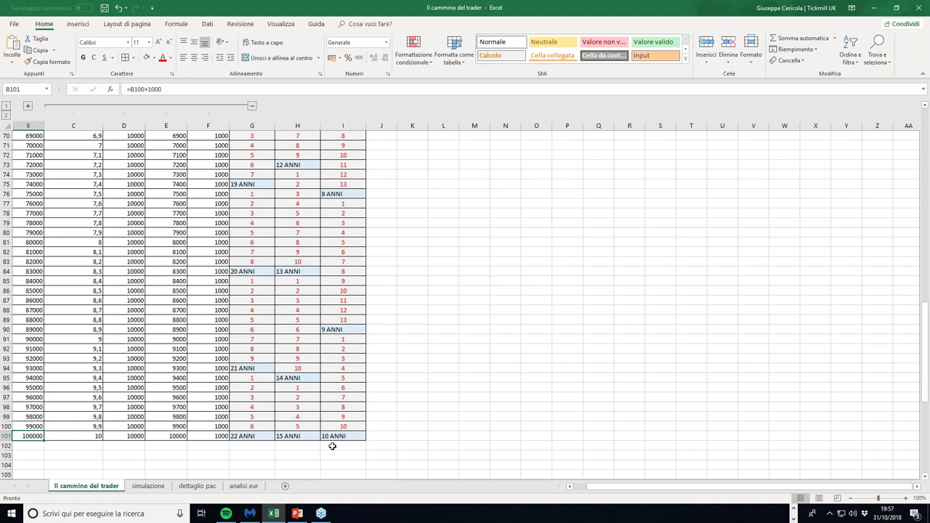
scroll(332, 446, "up", 11)
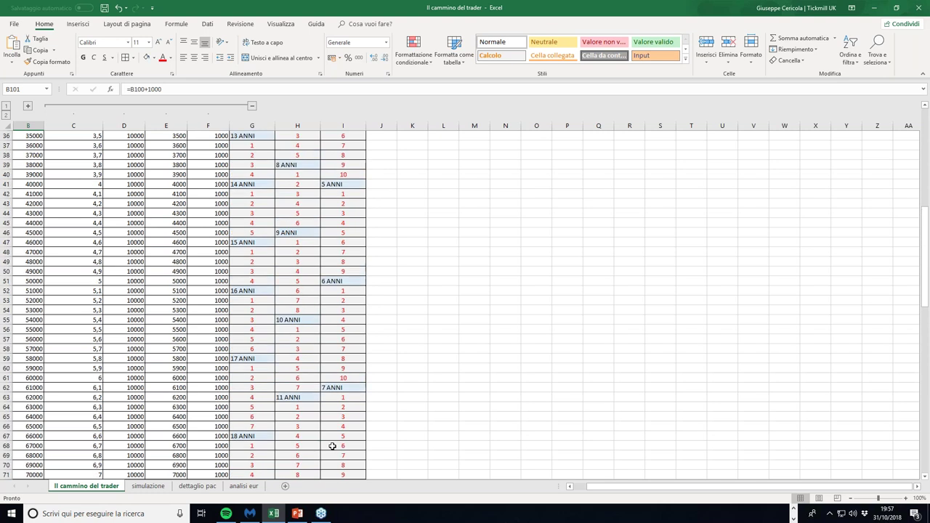
scroll(332, 446, "up", 5)
scroll(332, 446, "up", 3)
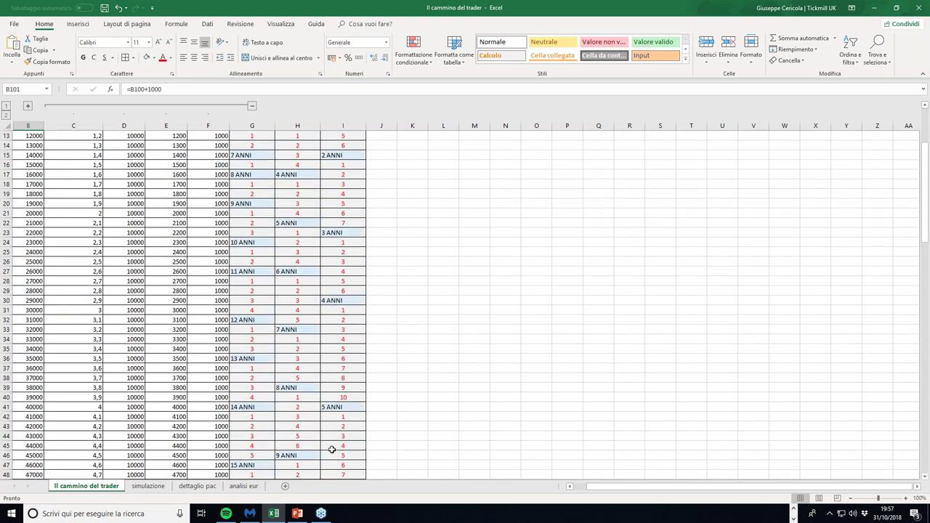
scroll(332, 448, "up", 2)
scroll(334, 447, "up", 2)
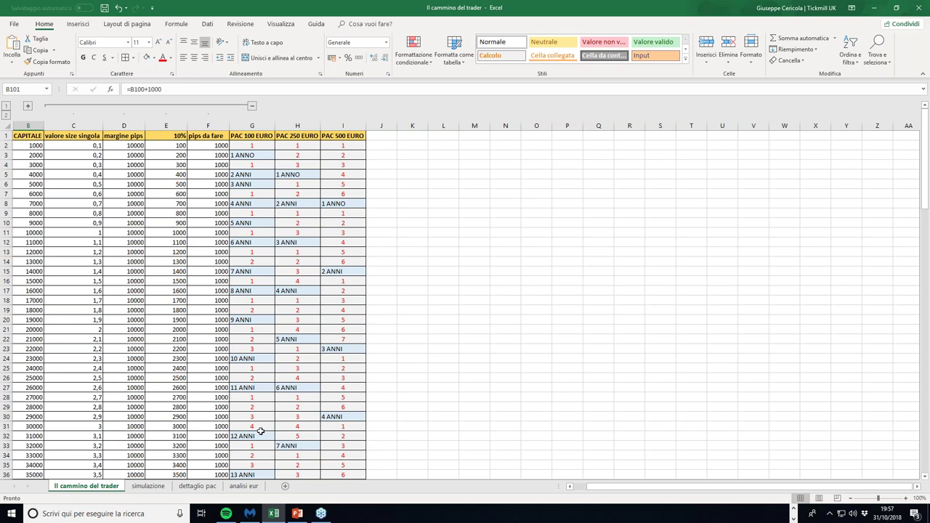
Open the simulazione sheet and review the monthly PAC results from the first 2008 deposit through 2013
left_click(161, 492)
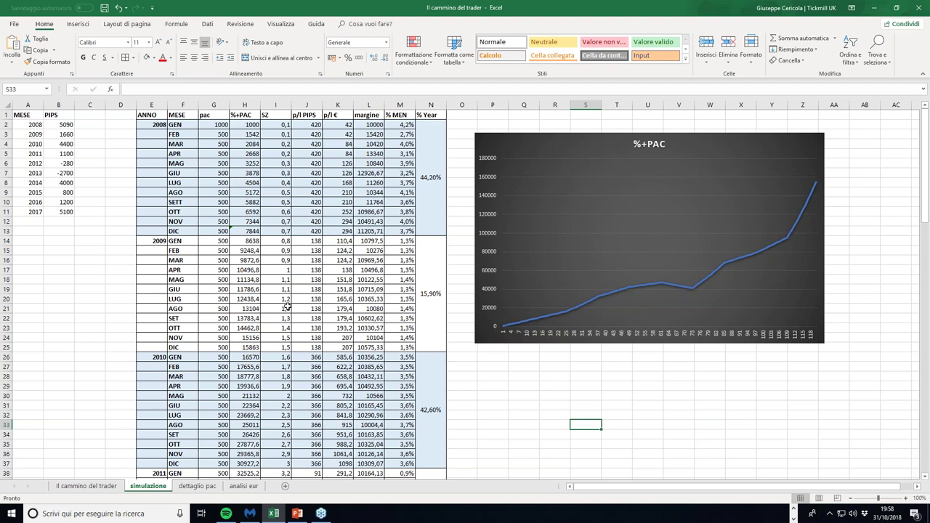
left_click(216, 125)
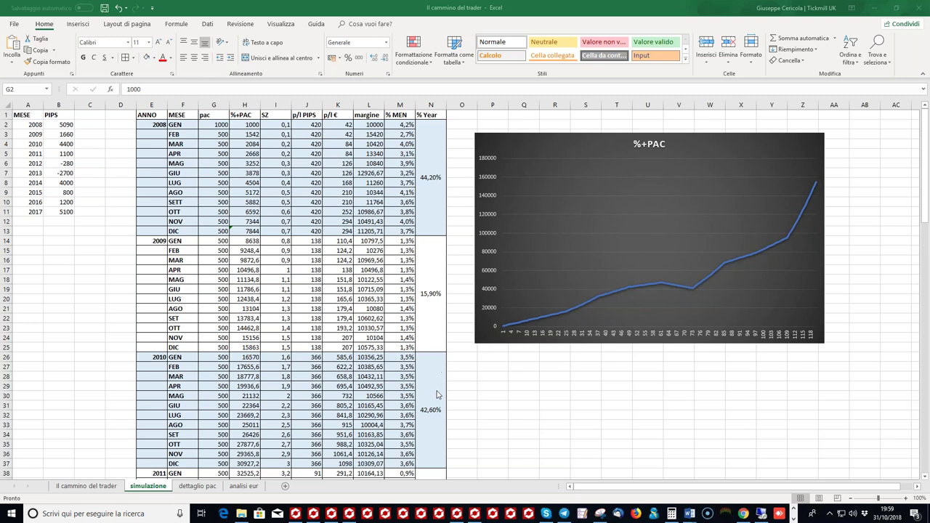
scroll(436, 395, "down", 1)
scroll(437, 395, "down", 8)
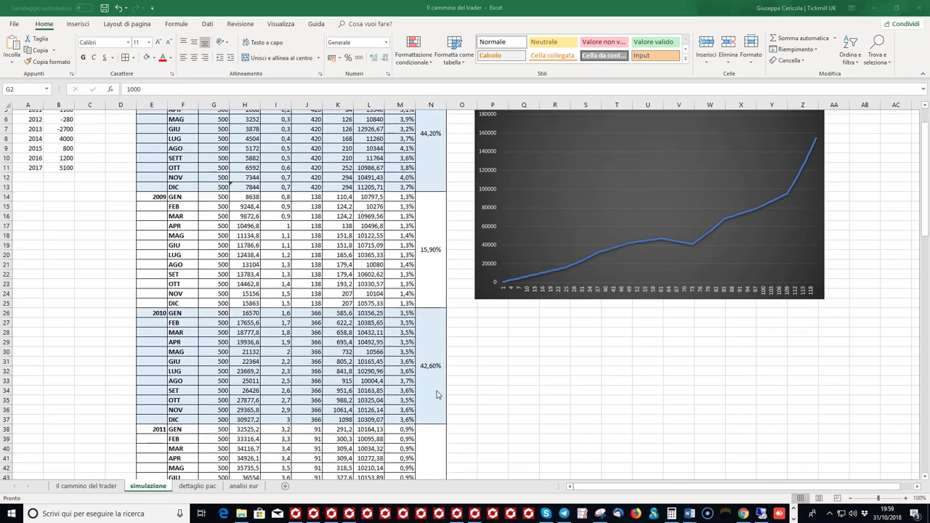
scroll(437, 394, "down", 8)
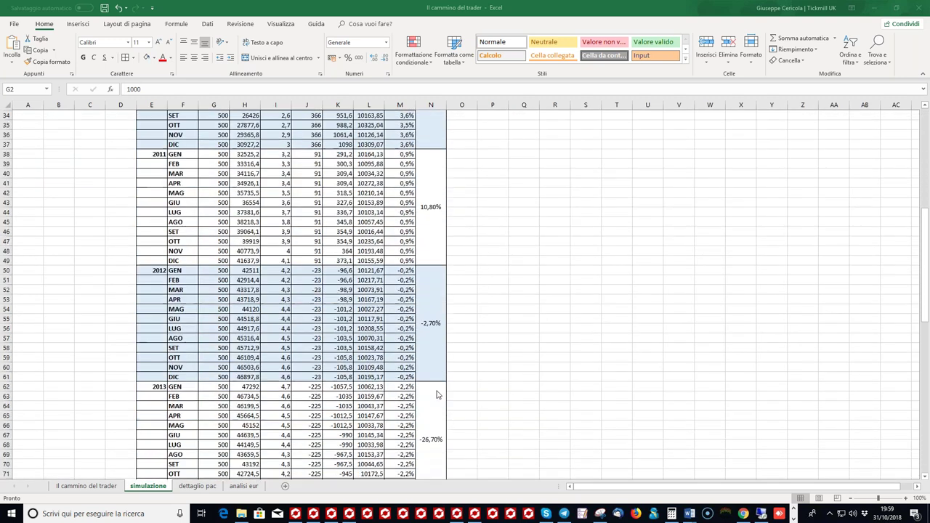
scroll(436, 394, "up", 2)
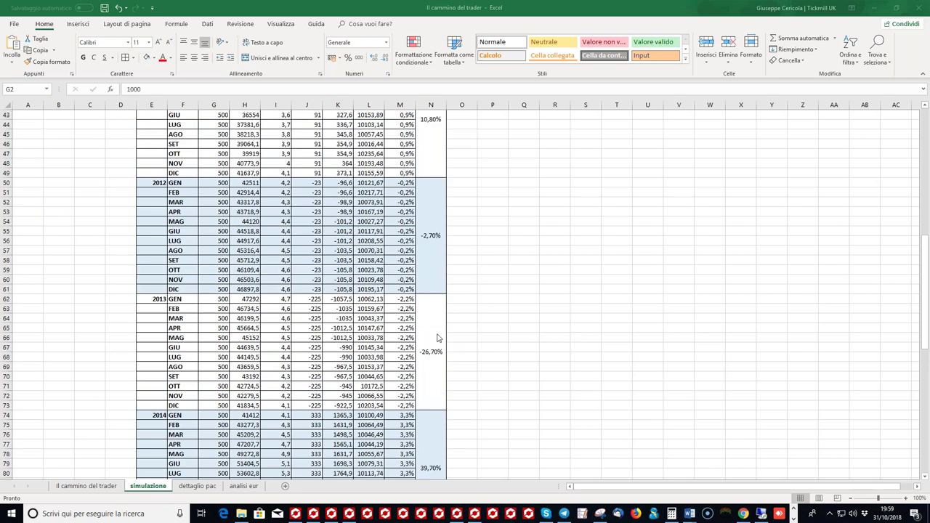
Check the yearly percentage results of 2013 and 2012 in the simulation table
left_click(431, 327)
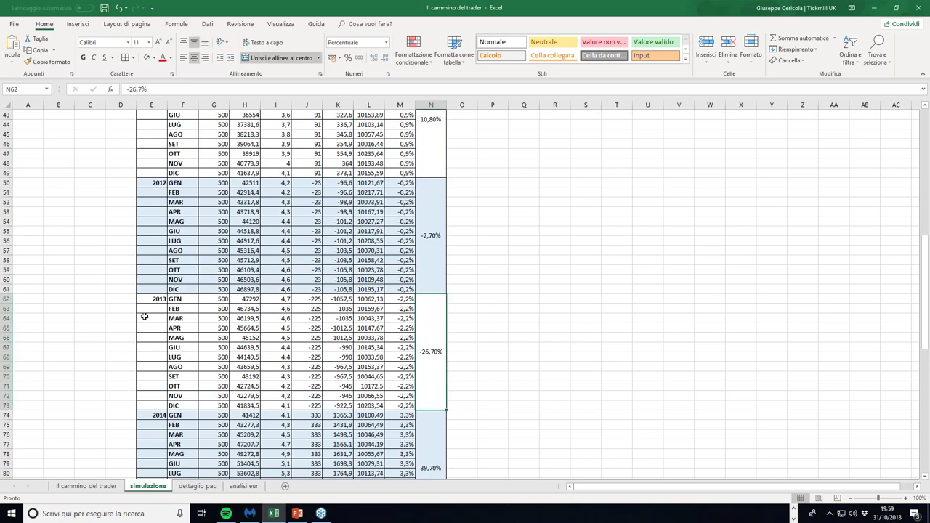
left_click(144, 316)
left_click(152, 302)
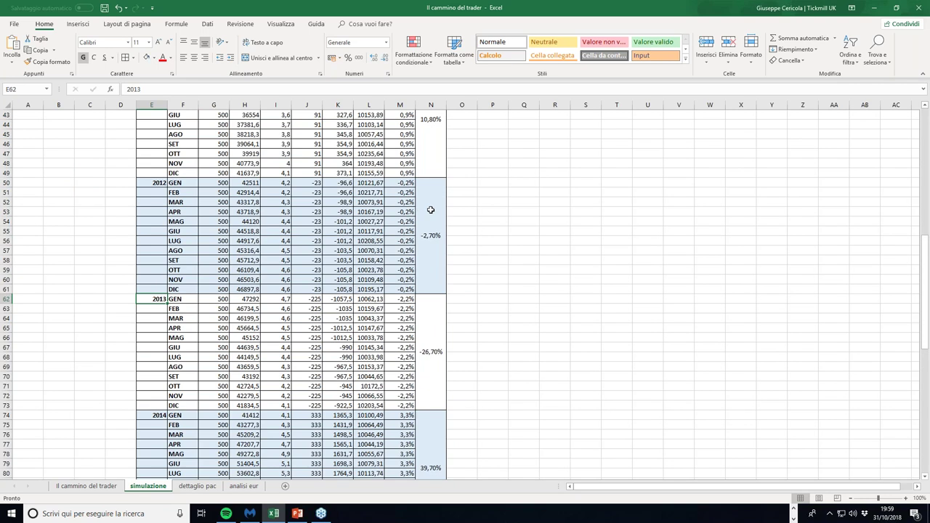
left_click(148, 202)
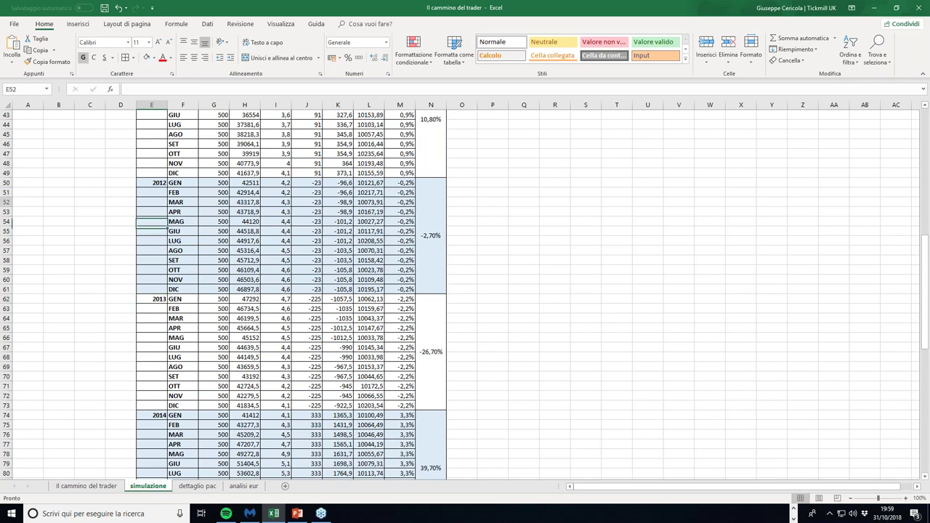
left_click(429, 210)
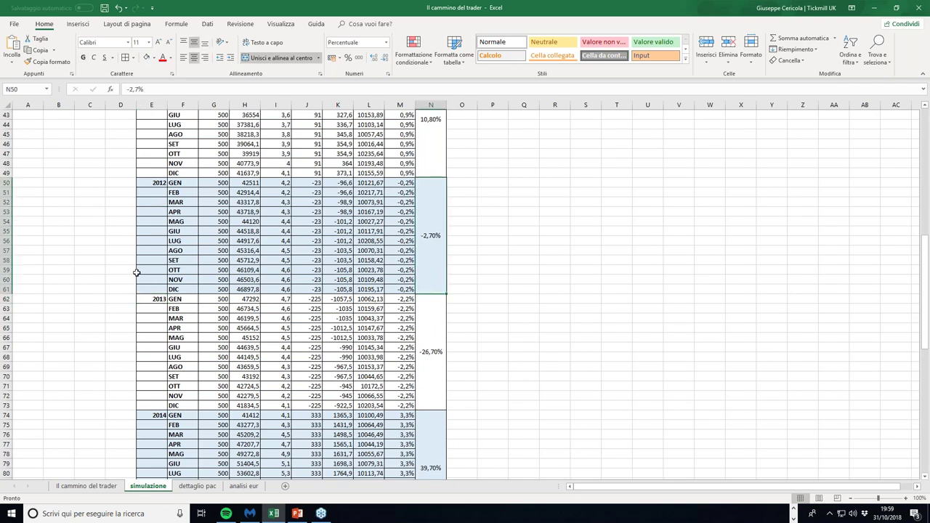
Review the simulation results from 2014 to the end of 2017 and return to the %+PAC chart
scroll(135, 272, "down", 4)
scroll(144, 284, "down", 7)
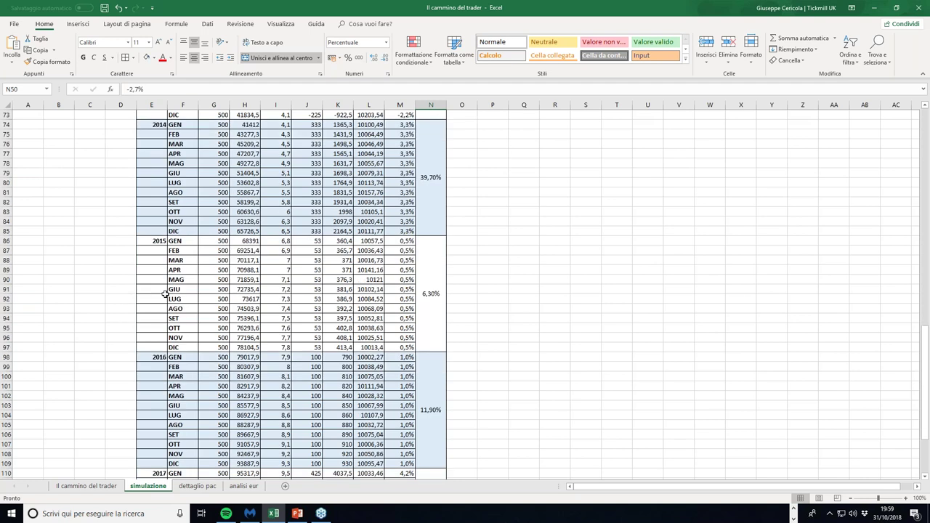
scroll(168, 308, "down", 3)
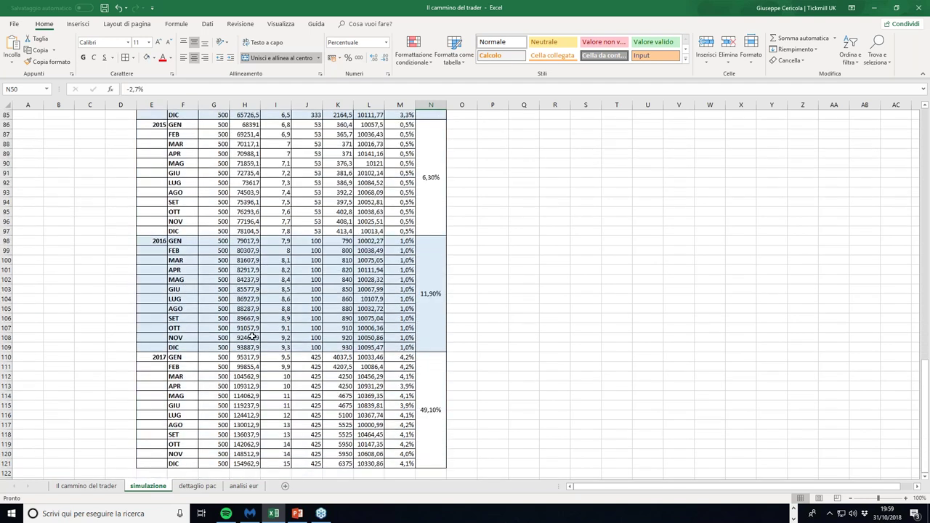
scroll(254, 340, "up", 19)
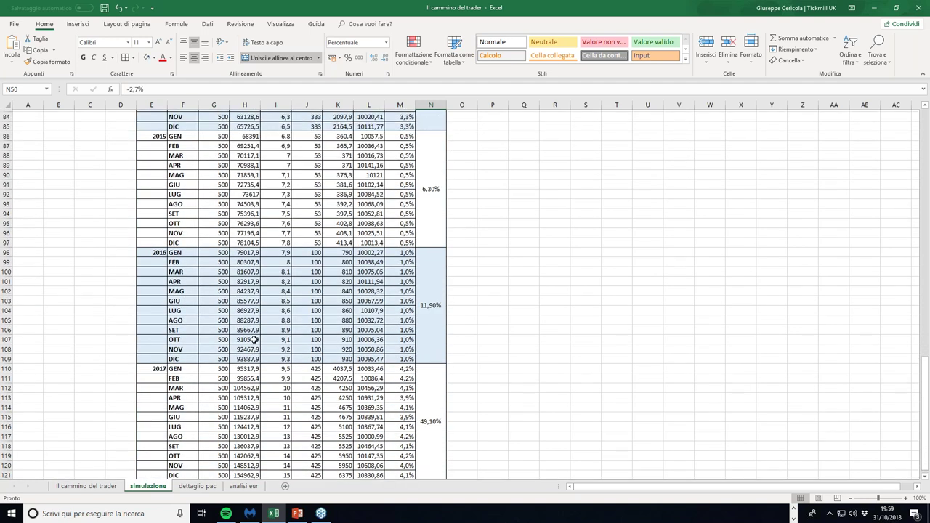
scroll(254, 339, "up", 9)
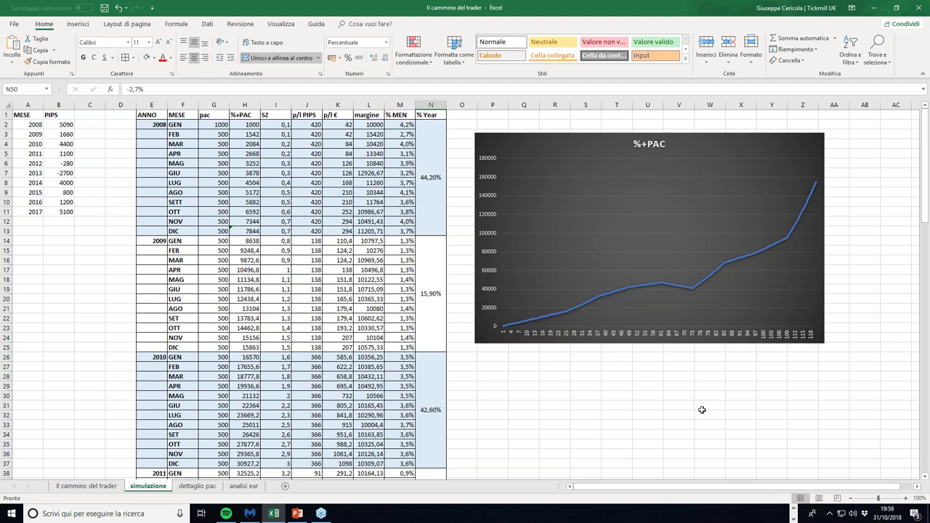
Switch to the remote desktop session to view the DE30 H1 chart in MetaTrader, and return to the Excel workbook
left_click(794, 511)
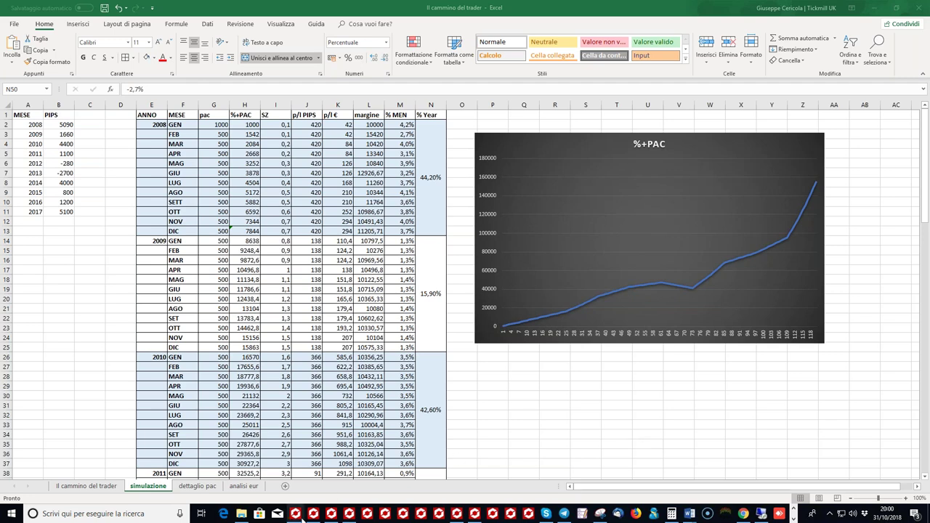
left_click(761, 514)
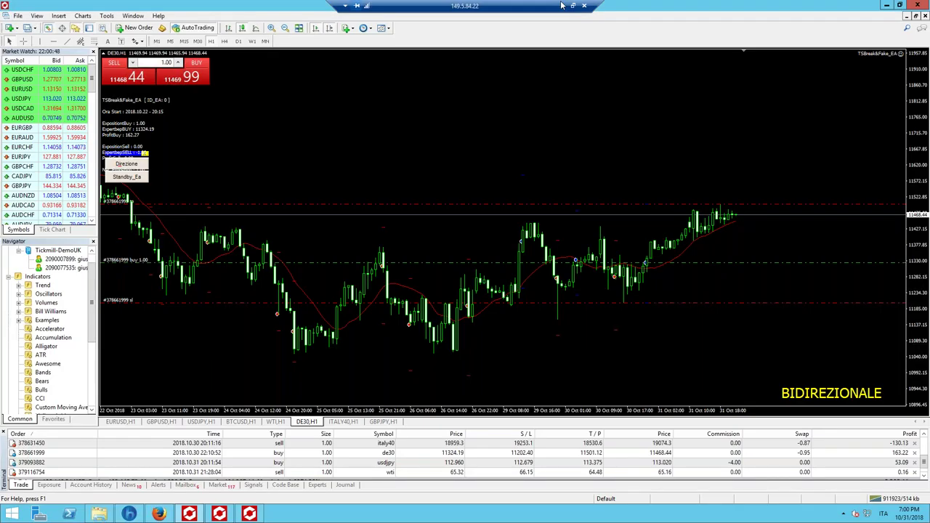
left_click(562, 6)
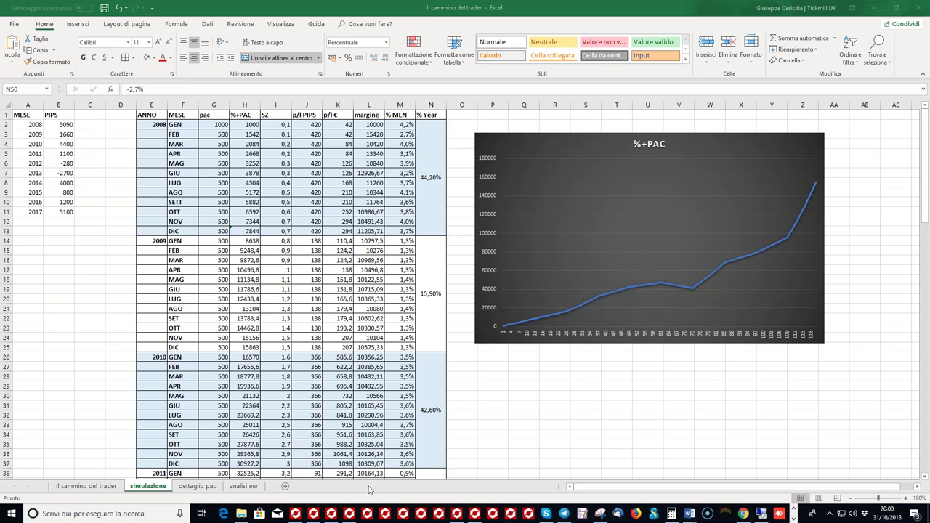
Switch to the TickmillUK-Live03 MetaTrader terminal with the EURUSD M30 chart and show its open positions
mouse_move(295, 514)
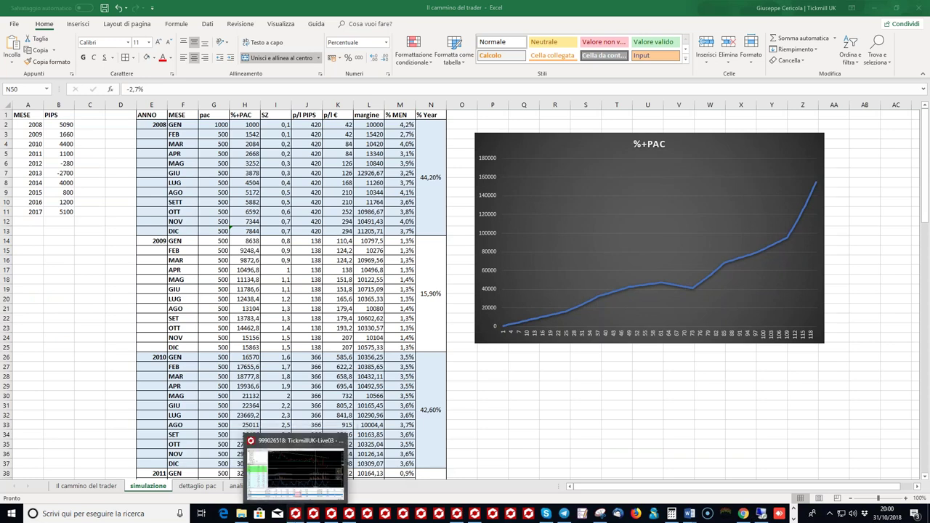
left_click(295, 465)
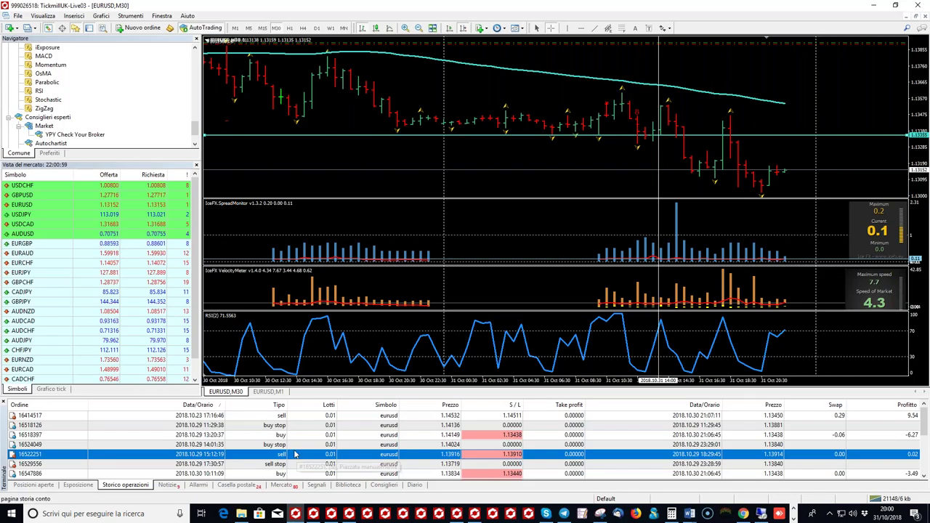
left_click(33, 485)
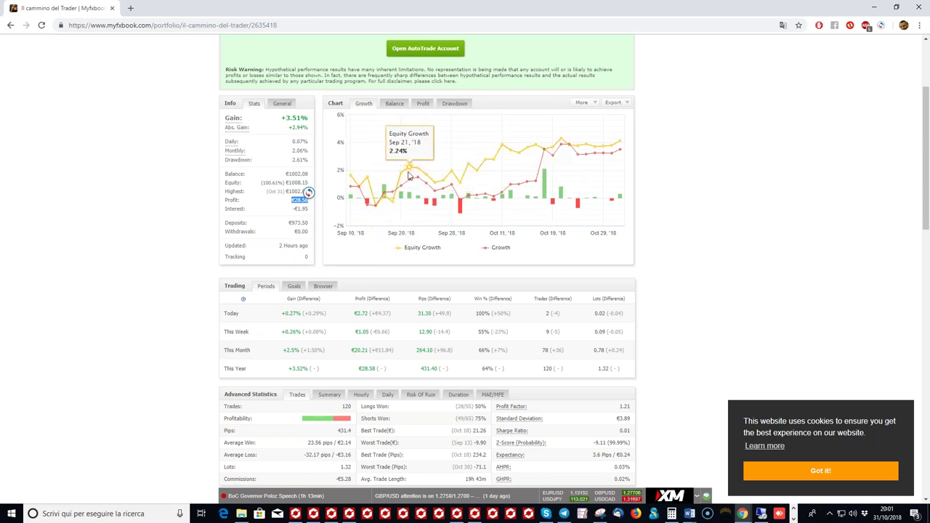
Review the Il cammino del Trader page on Myfxbook, from the growth chart to the Monthly Analytics for October 2018 and back
scroll(407, 336, "down", 2)
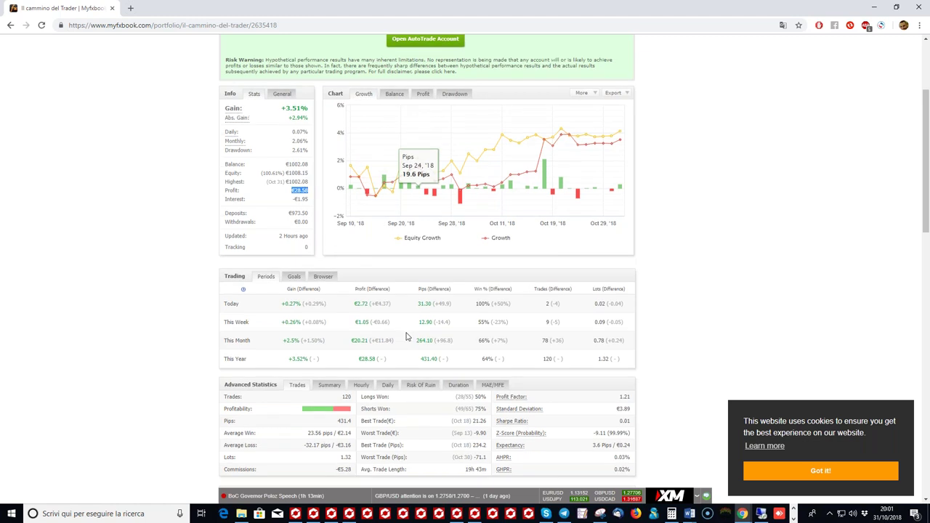
scroll(396, 312, "down", 6)
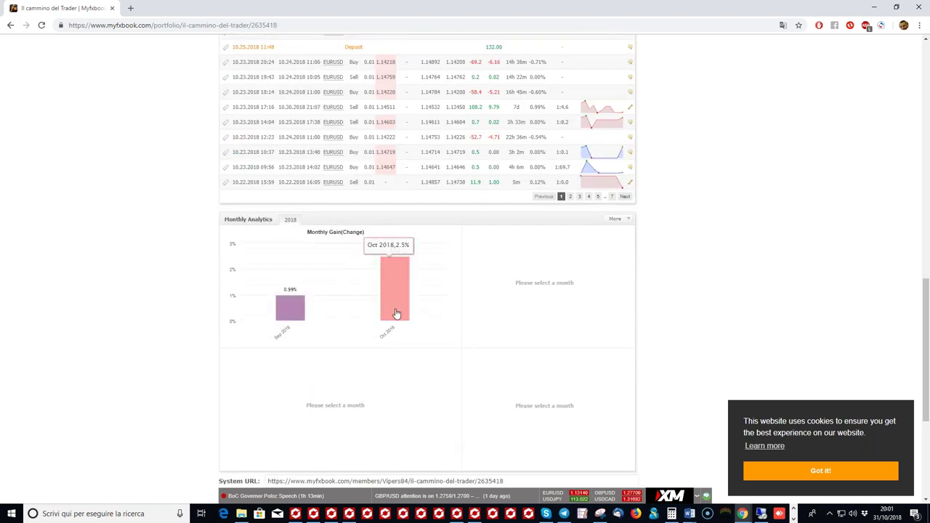
scroll(396, 314, "up", 2)
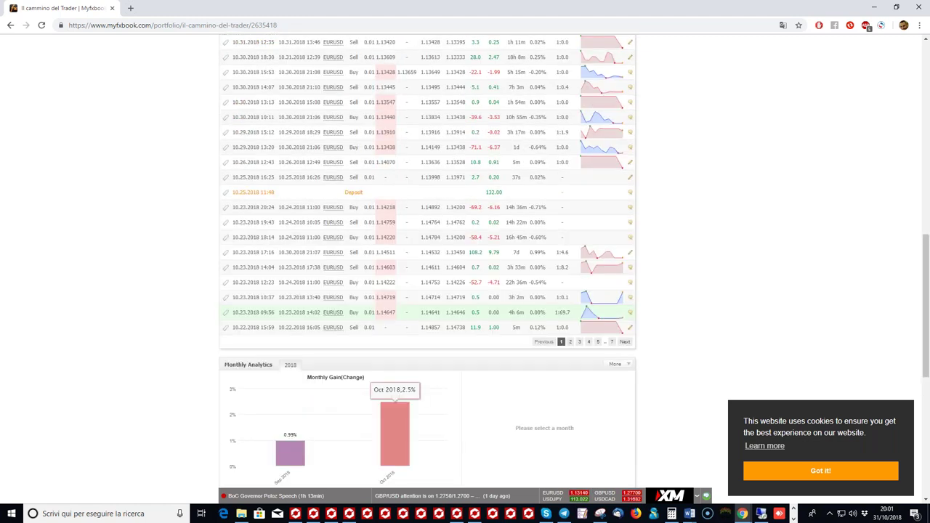
scroll(397, 312, "up", 4)
scroll(396, 312, "up", 3)
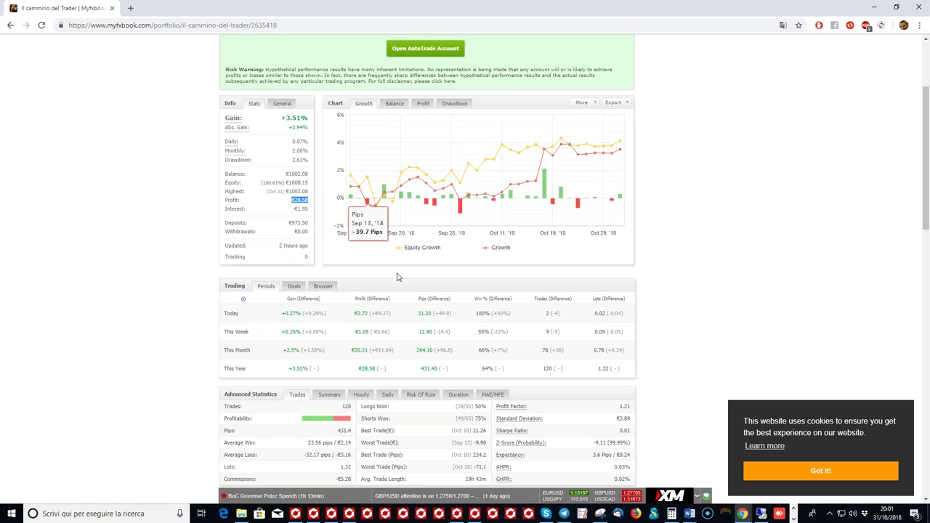
Check the account's open trades and open orders in the Trading Activity section, and return to the trade history
scroll(400, 283, "down", 1)
scroll(401, 283, "down", 5)
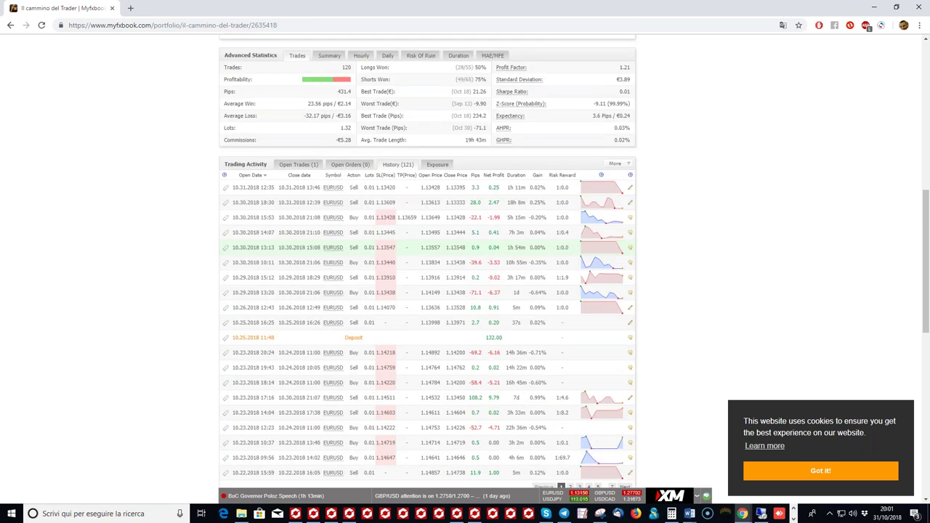
scroll(427, 277, "down", 2)
scroll(427, 276, "up", 2)
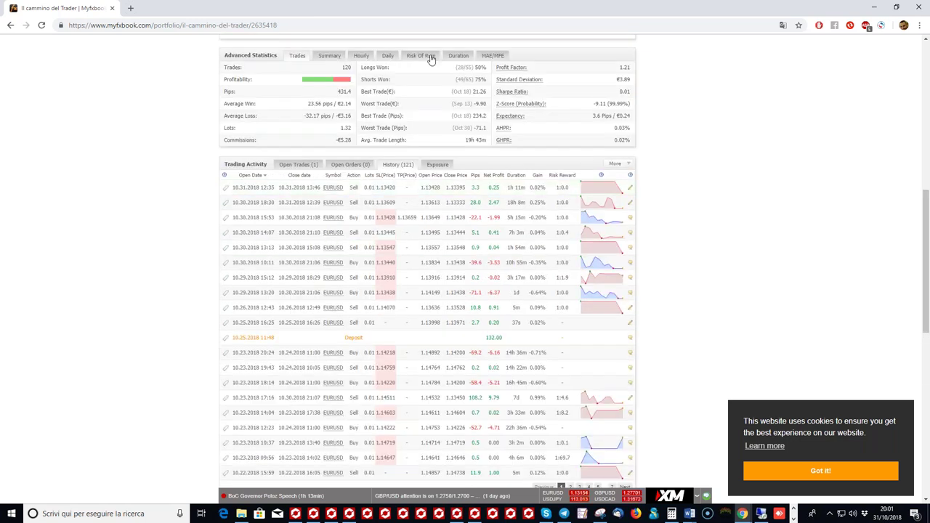
left_click(304, 164)
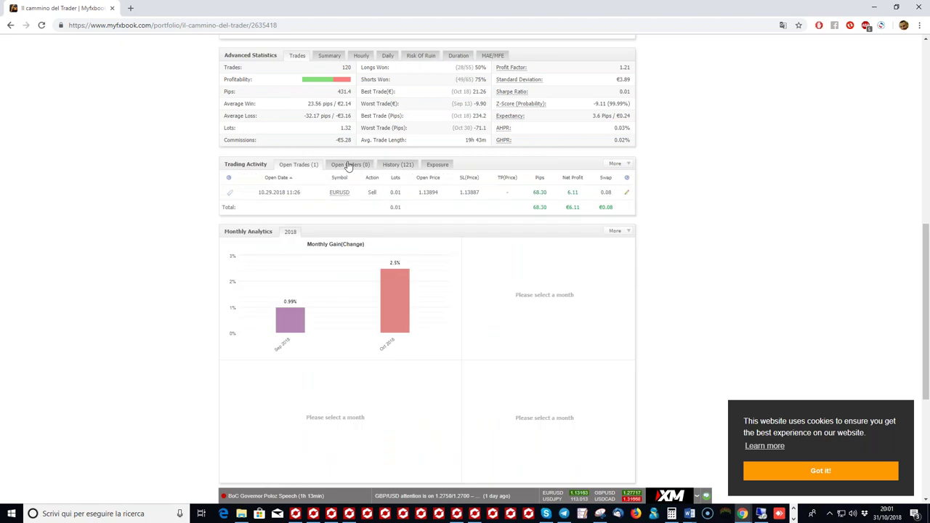
left_click(349, 164)
left_click(405, 165)
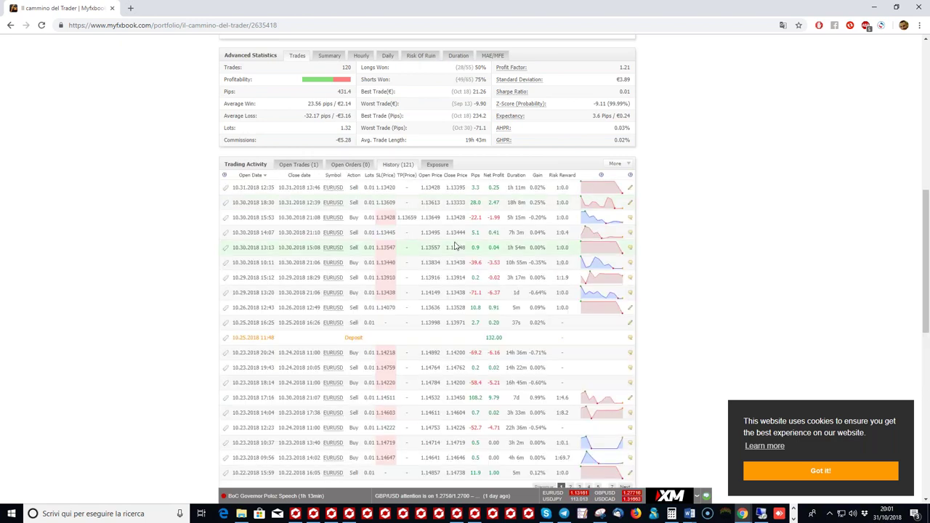
Highlight the amount of the 10.25.2018 deposit in the trade history and look over the surrounding trades
scroll(495, 299, "down", 2)
double_click(493, 240)
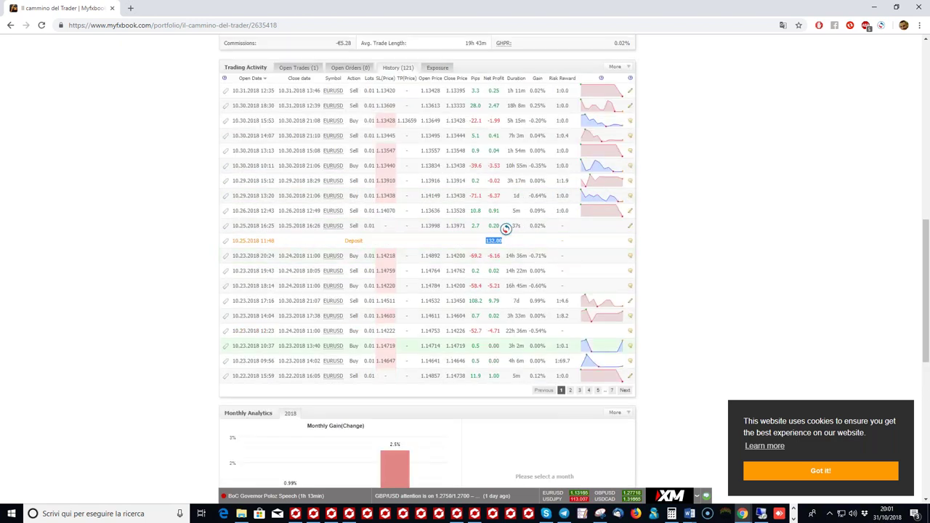
scroll(496, 299, "down", 1)
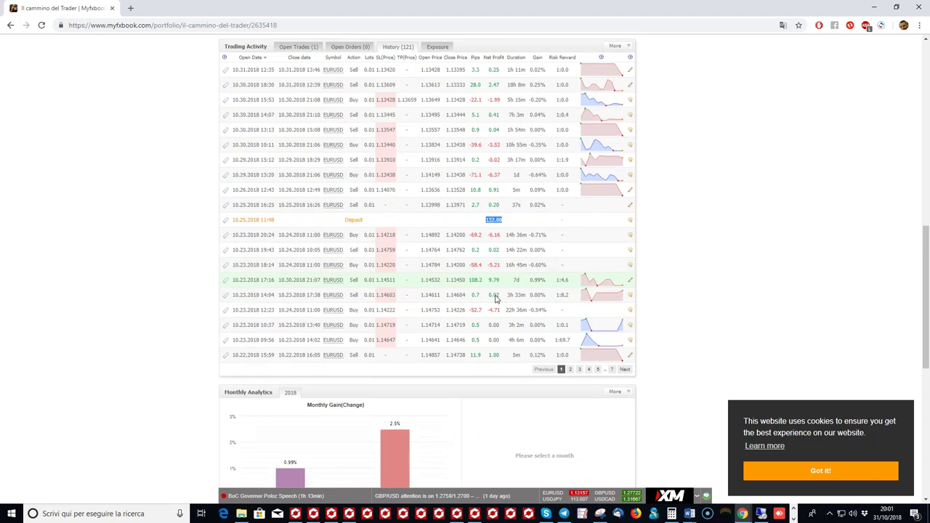
scroll(496, 297, "up", 1)
scroll(463, 295, "up", 2)
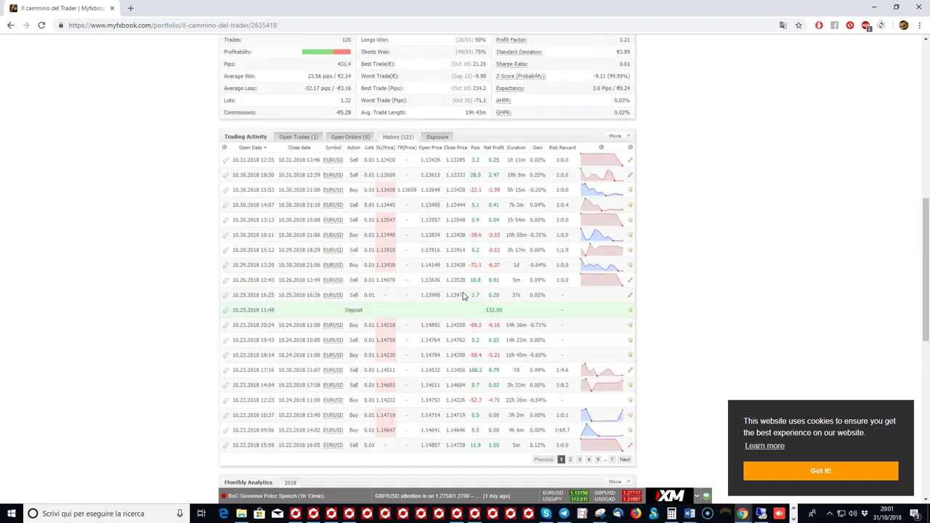
Review the account's growth chart, period results and advanced statistics once more
scroll(463, 295, "up", 4)
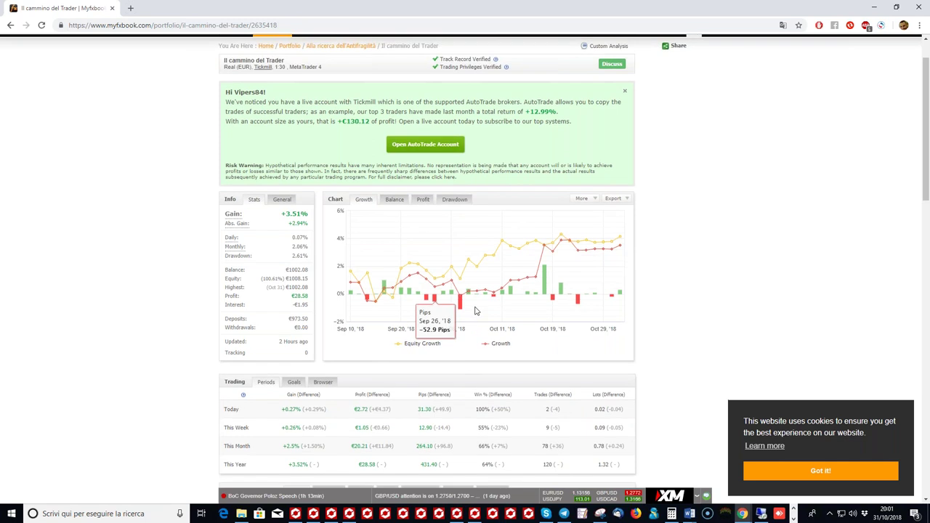
scroll(323, 228, "down", 2)
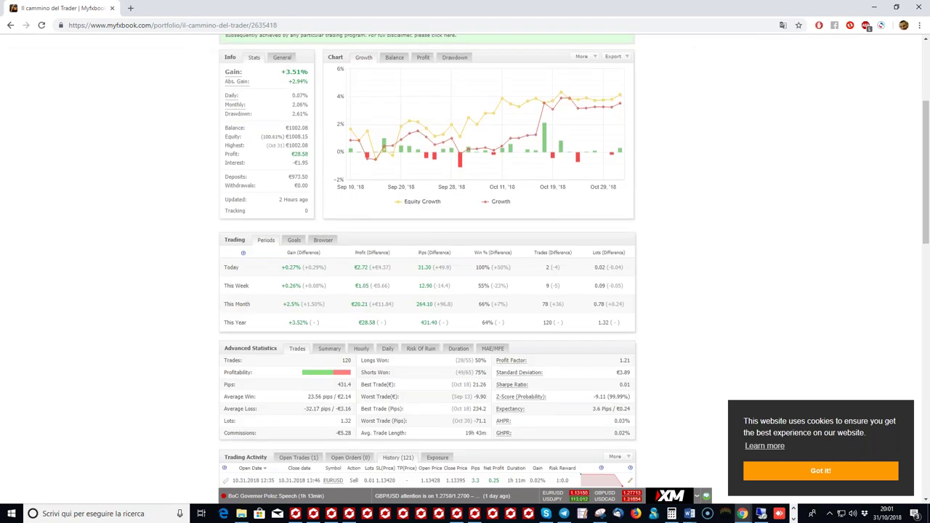
scroll(436, 228, "up", 2)
Switch back to the TickmillUK-Live03 MetaTrader terminal
mouse_move(295, 514)
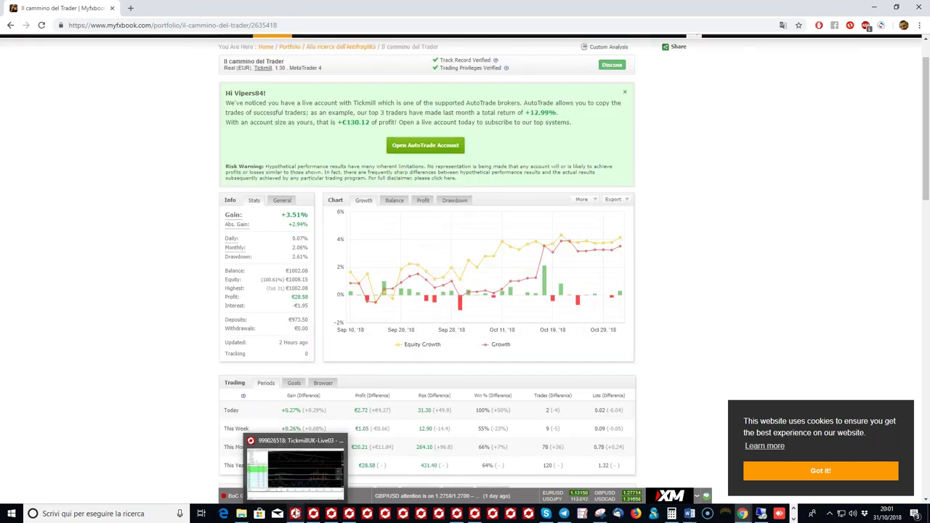